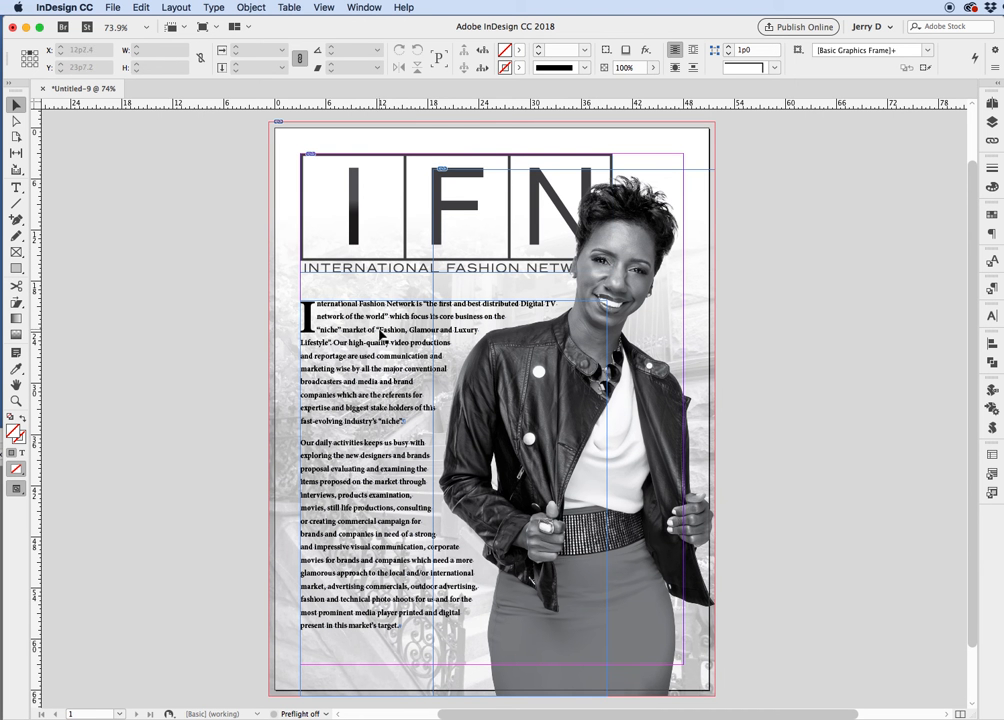
# Try scaling the IFN logo down proportionally to about 81.5% and undo the change.
pyautogui.click(363, 254)
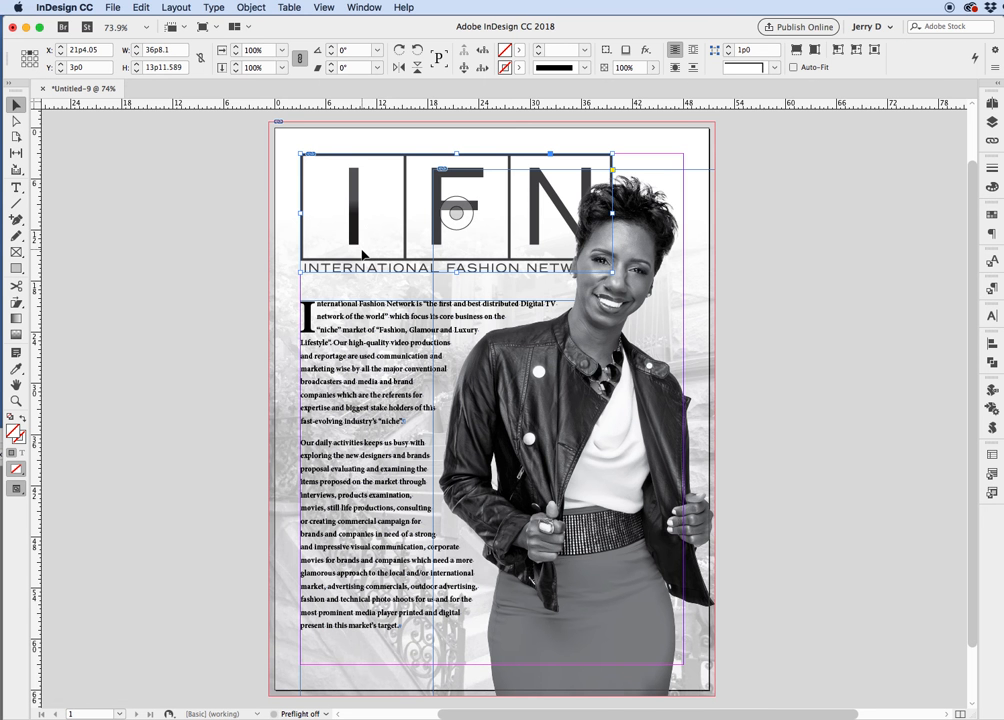
pyautogui.moveTo(612, 270); pyautogui.dragTo(553, 236)
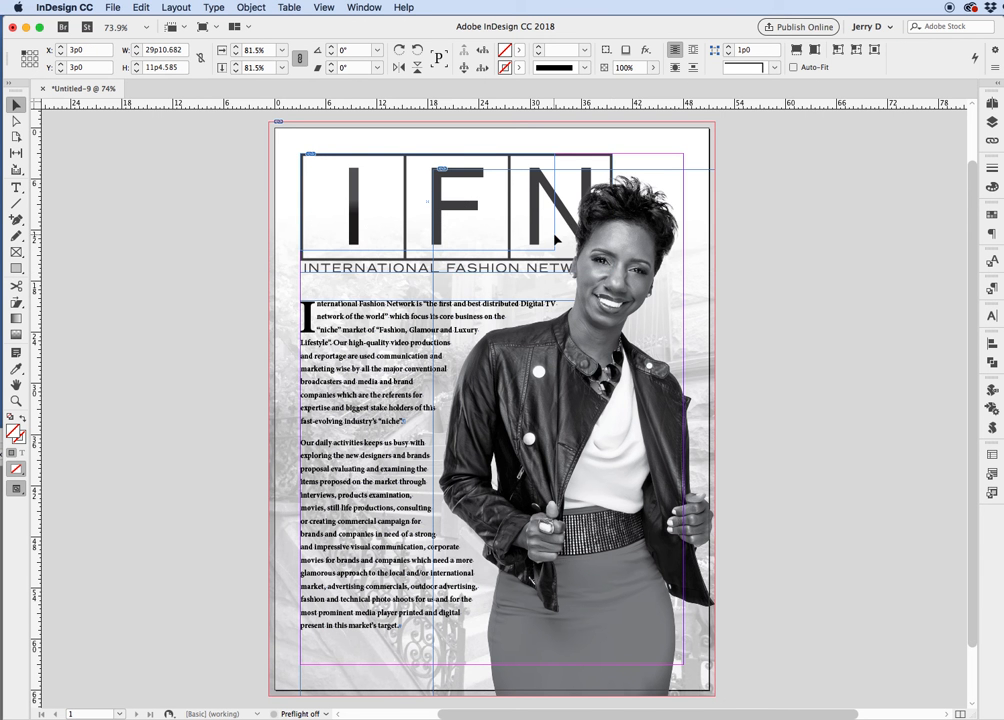
pyautogui.press('super+z')
# Try shrinking the woman's cutout photo from its upper-left corner to about 30p wide and undo the change.
pyautogui.click(505, 176)
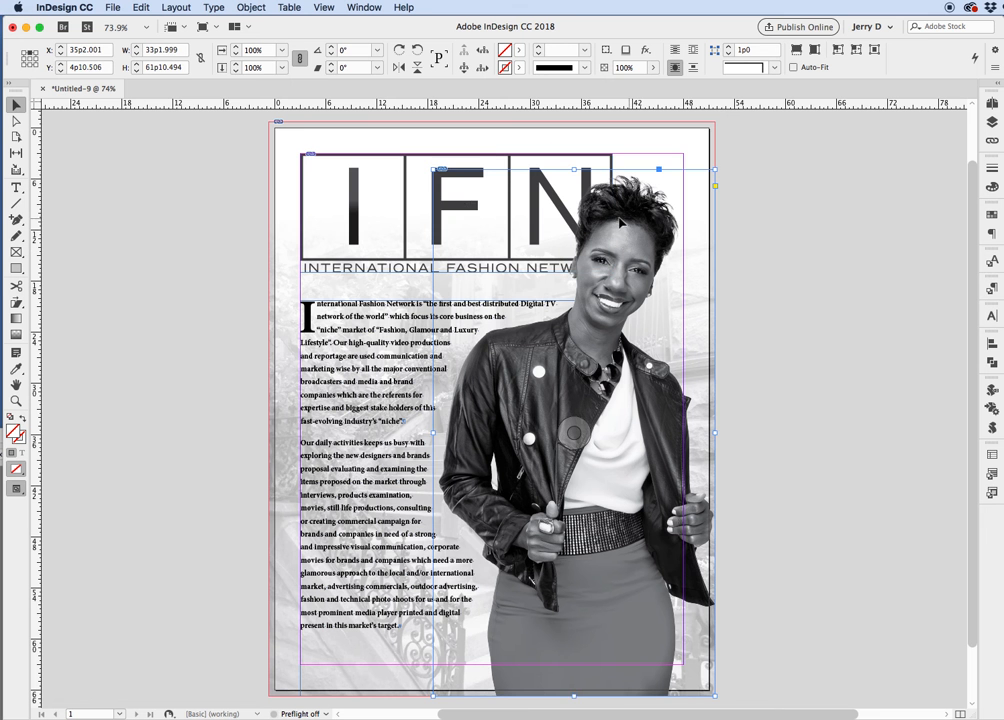
pyautogui.moveTo(433, 170); pyautogui.dragTo(459, 219)
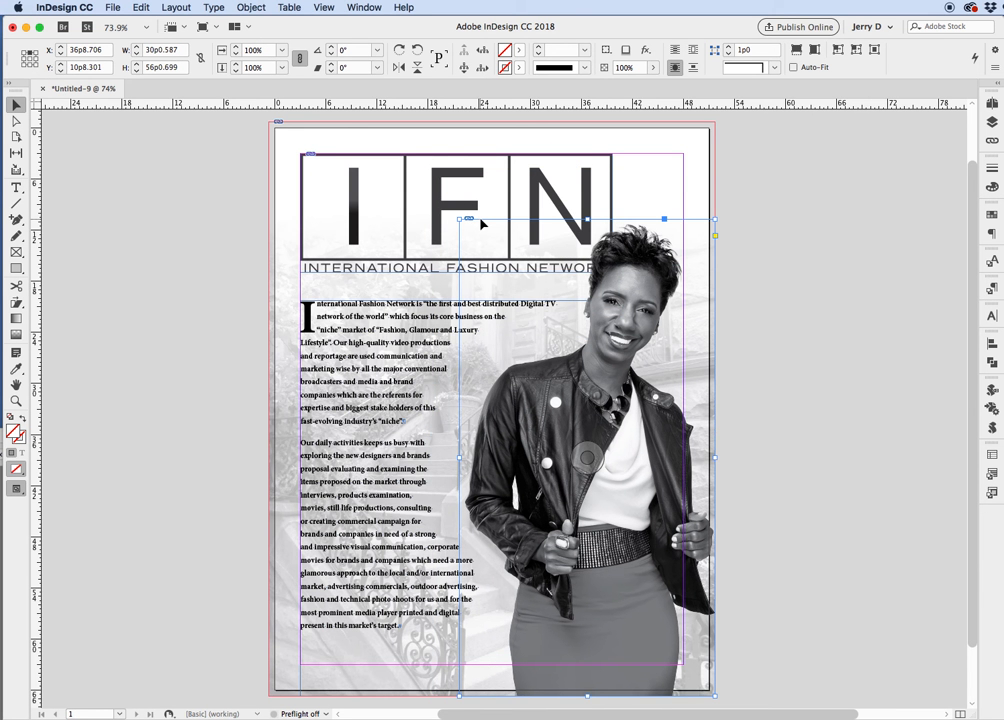
pyautogui.press('super+z')
pyautogui.press('super+z')
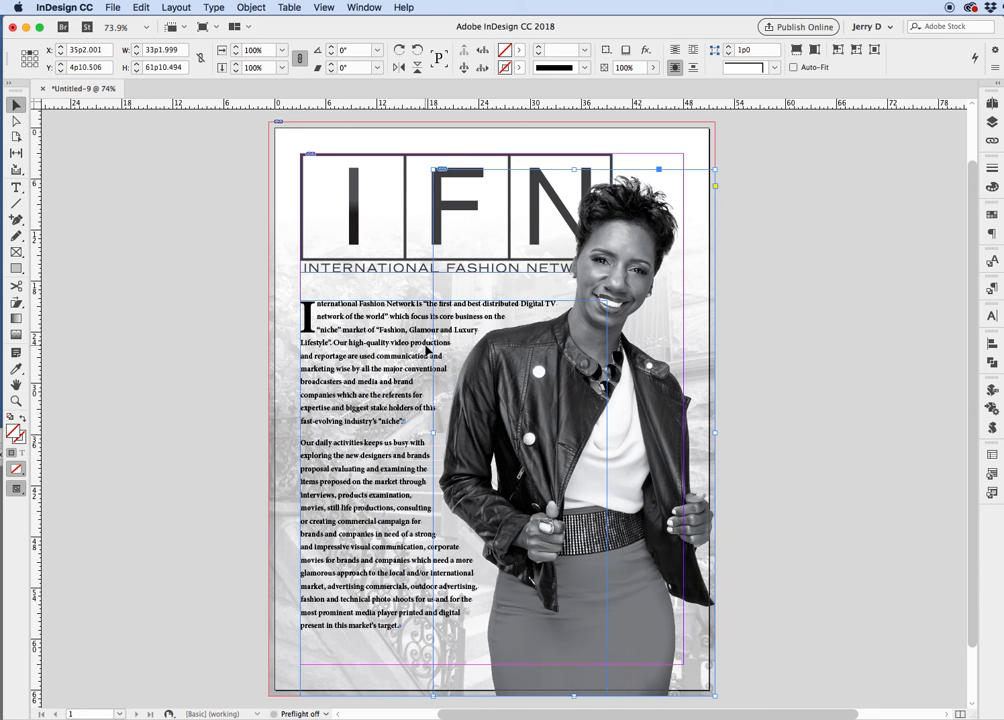
# Try narrowing the body text frame from its left edge to about 33p10 wide, undo the change and deselect the frame.
pyautogui.click(428, 350)
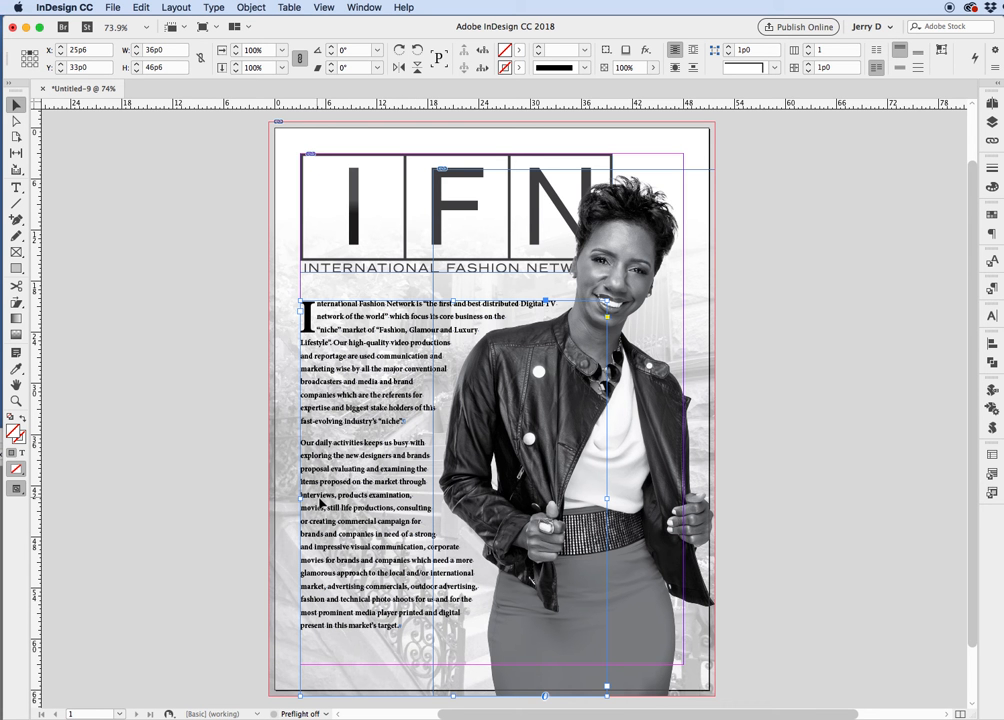
pyautogui.moveTo(301, 503); pyautogui.dragTo(318, 500)
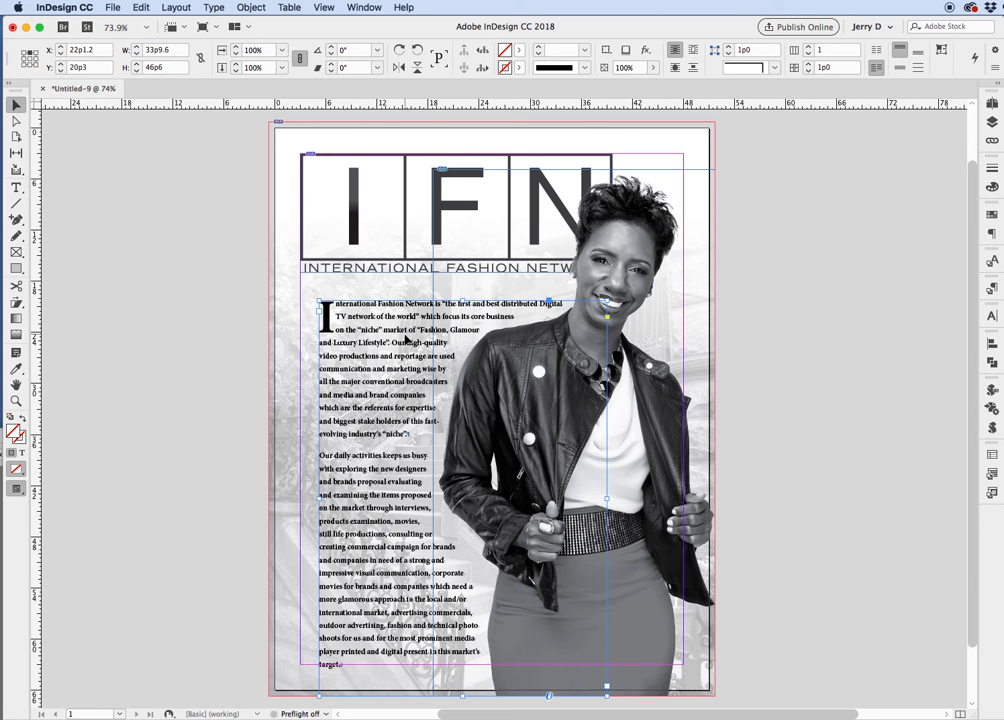
pyautogui.press('super+z')
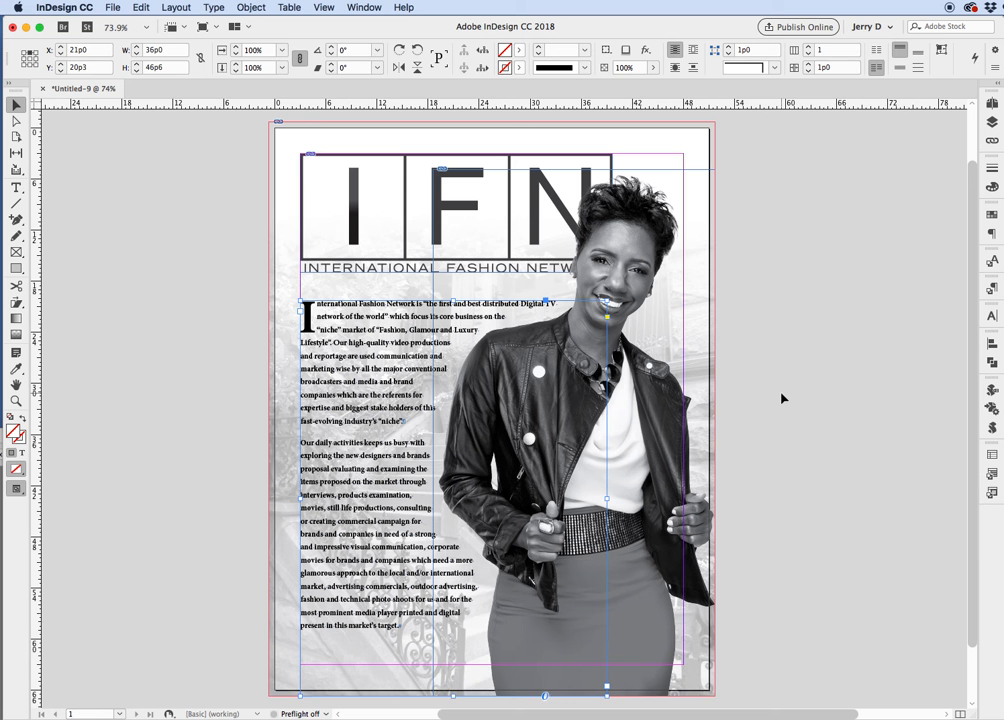
pyautogui.click(782, 398)
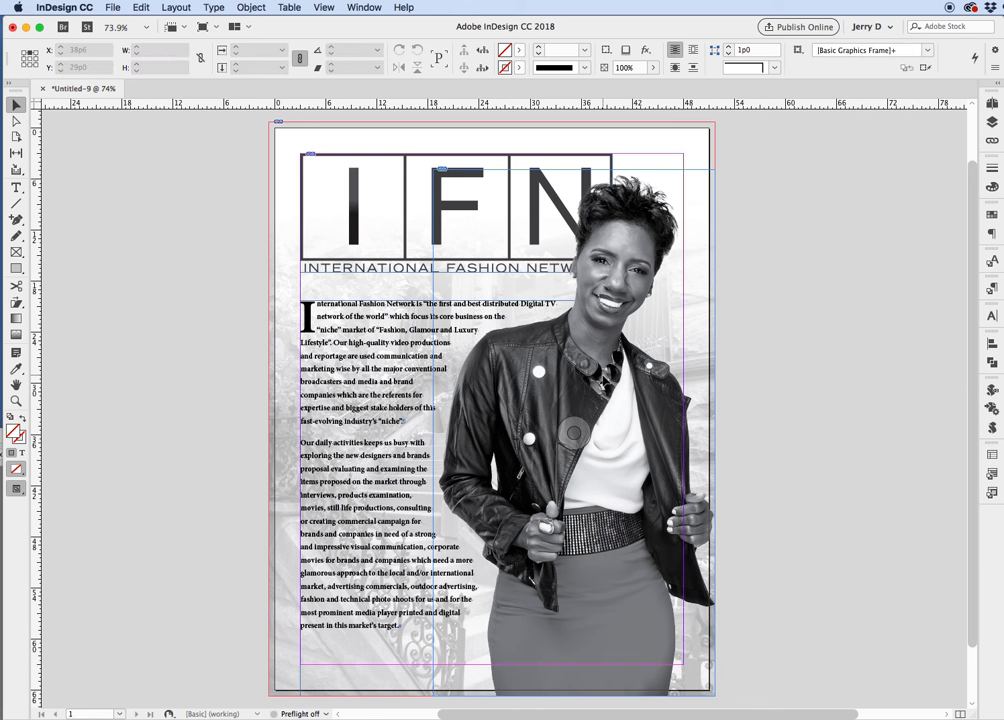
# Try shrinking the woman's cutout photo from its lower-right corner to about 30p9 wide and undo the resize.
pyautogui.click(474, 297)
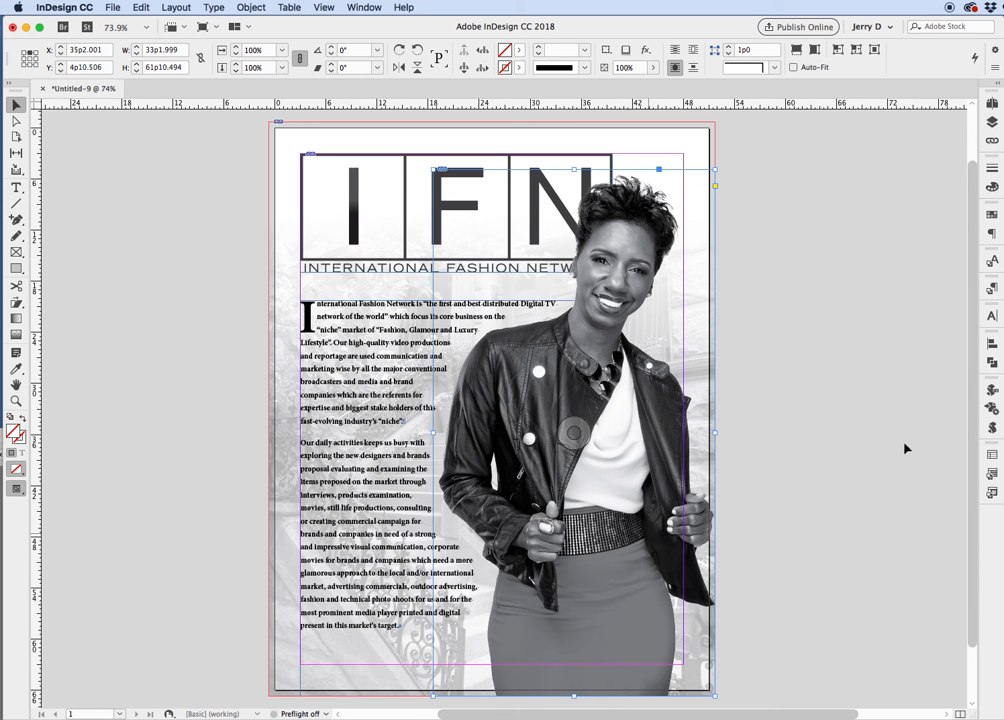
pyautogui.moveTo(714, 694); pyautogui.dragTo(677, 658)
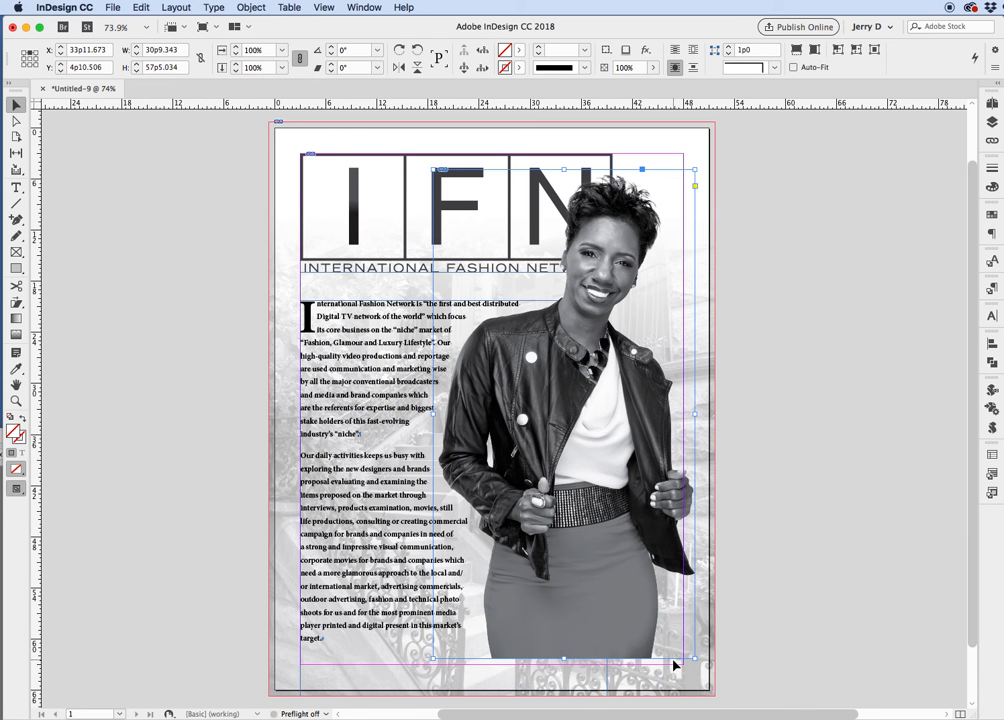
pyautogui.press('super+z')
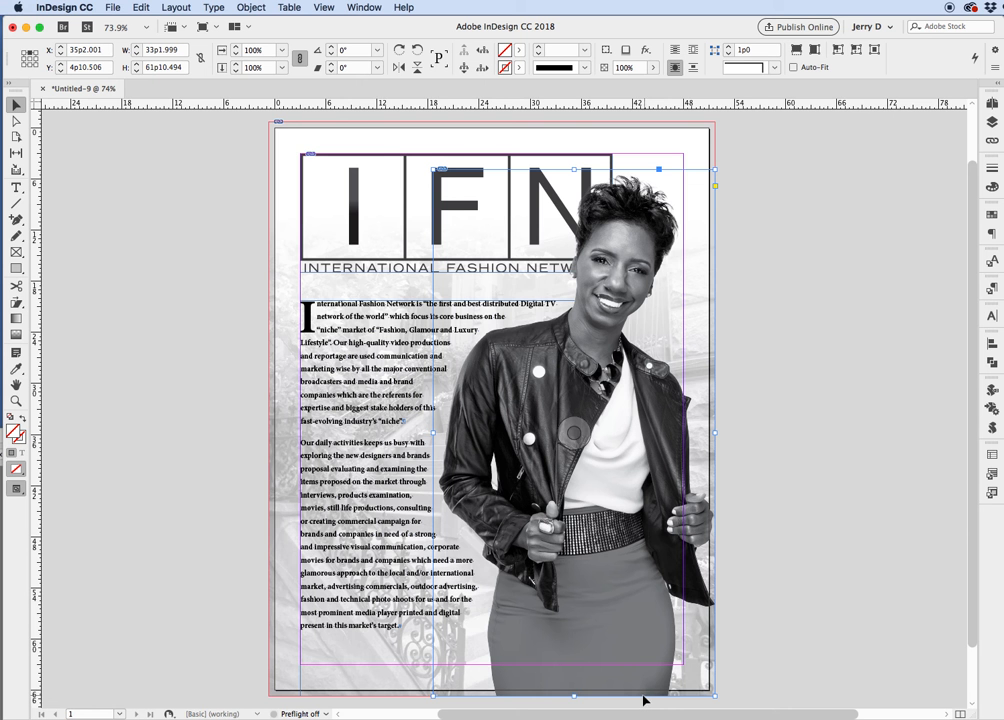
# Start exporting the document to the Desktop as "EX10 sample" in Adobe PDF (Print) format.
pyautogui.scroll(1, 758, 610)
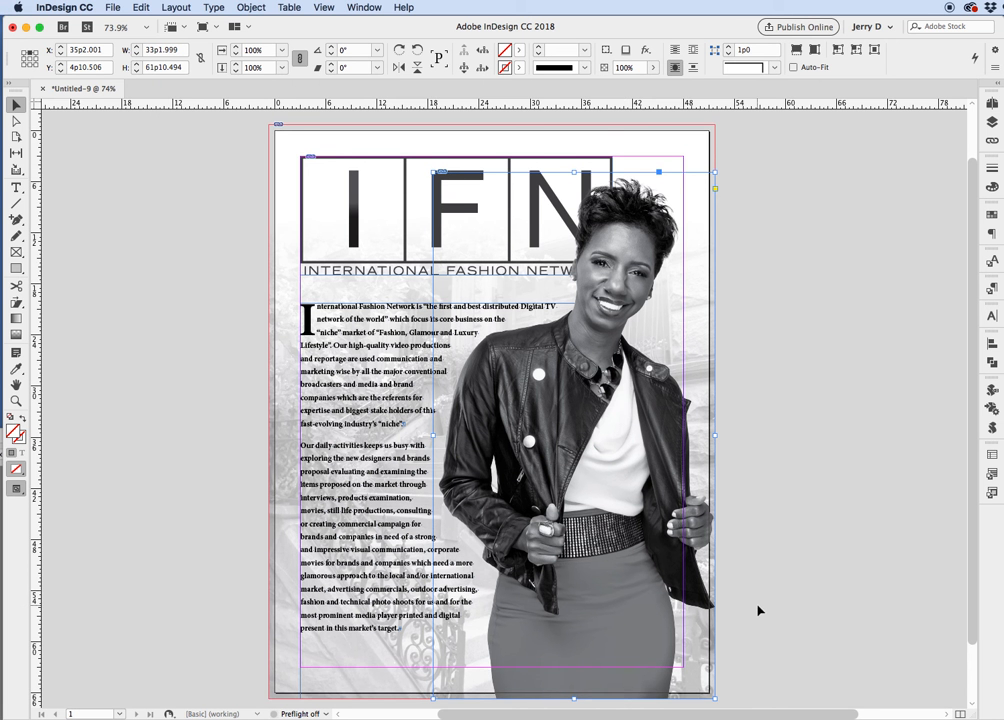
pyautogui.scroll(-3, 758, 610)
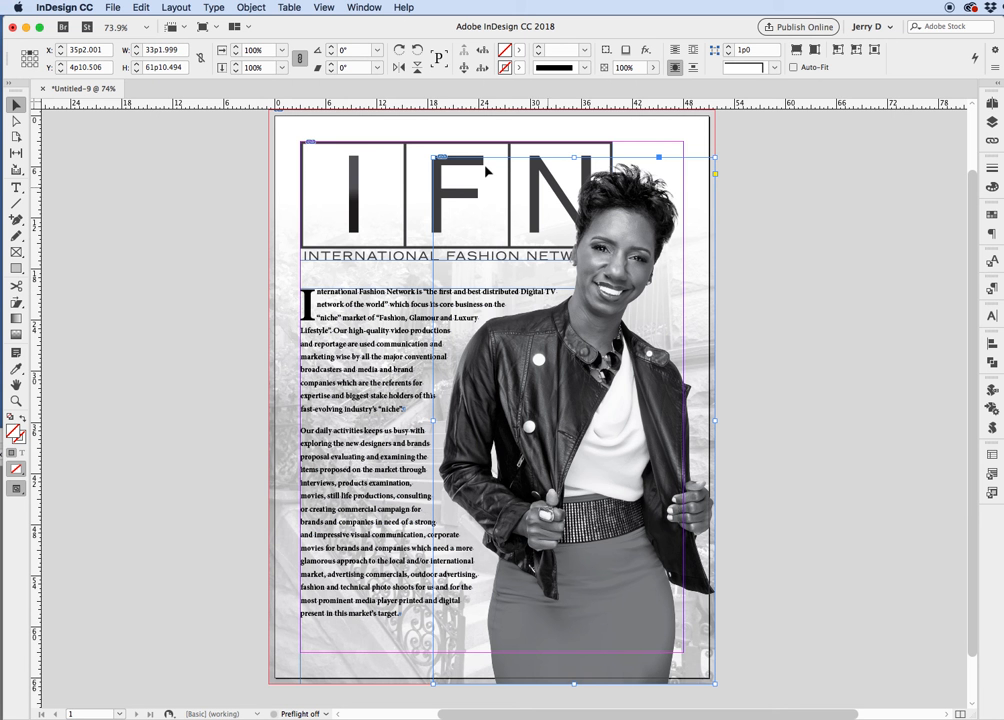
pyautogui.click(113, 8)
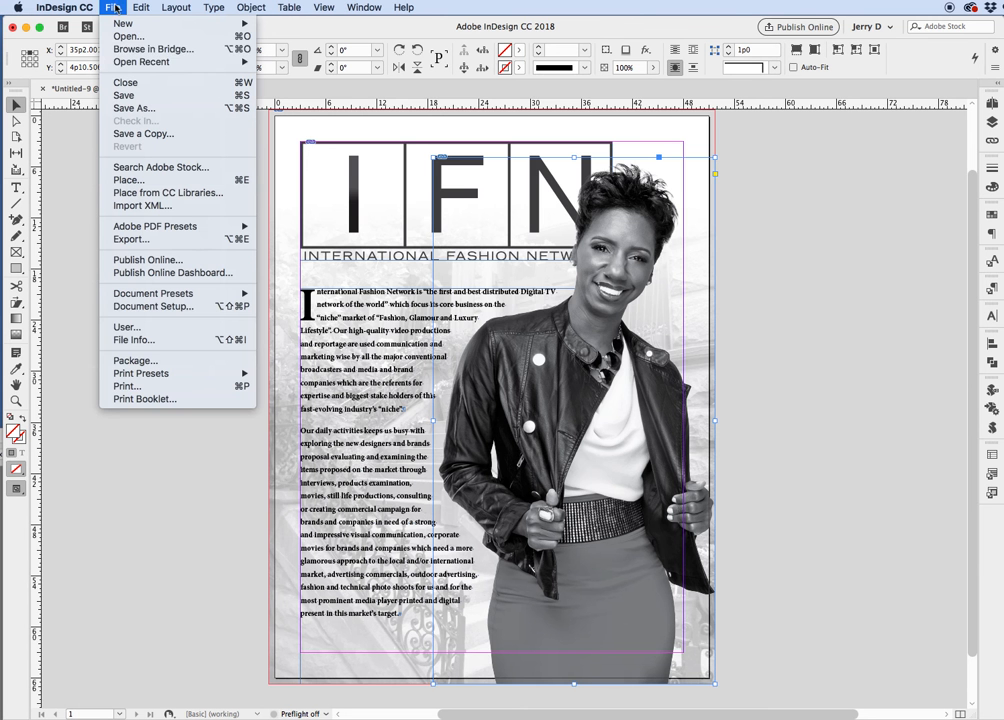
pyautogui.click(168, 240)
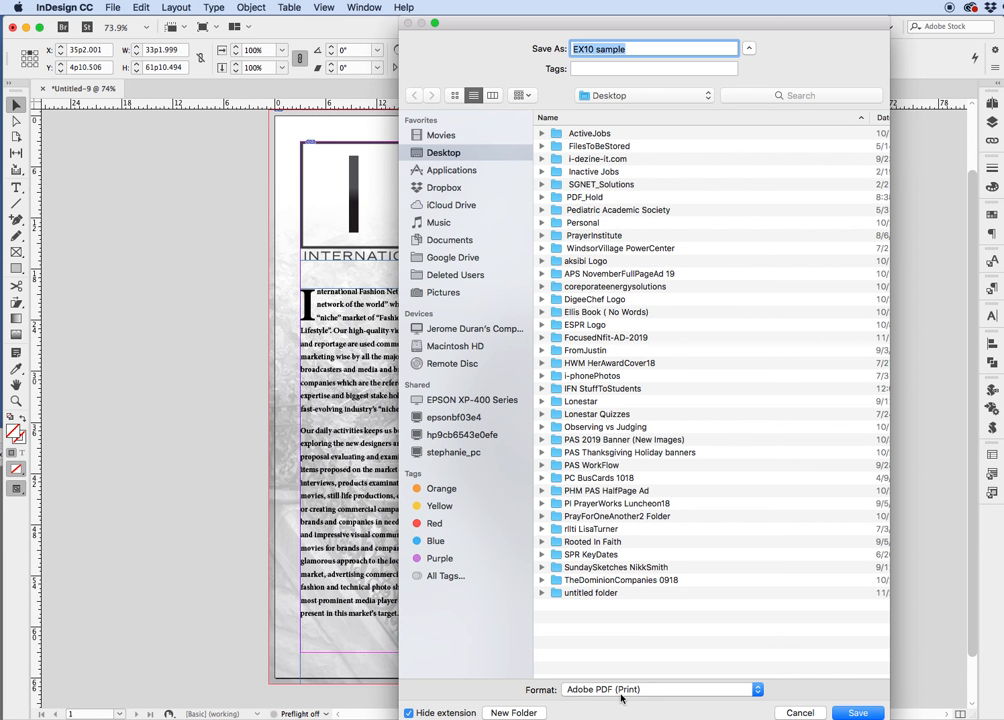
pyautogui.click(858, 713)
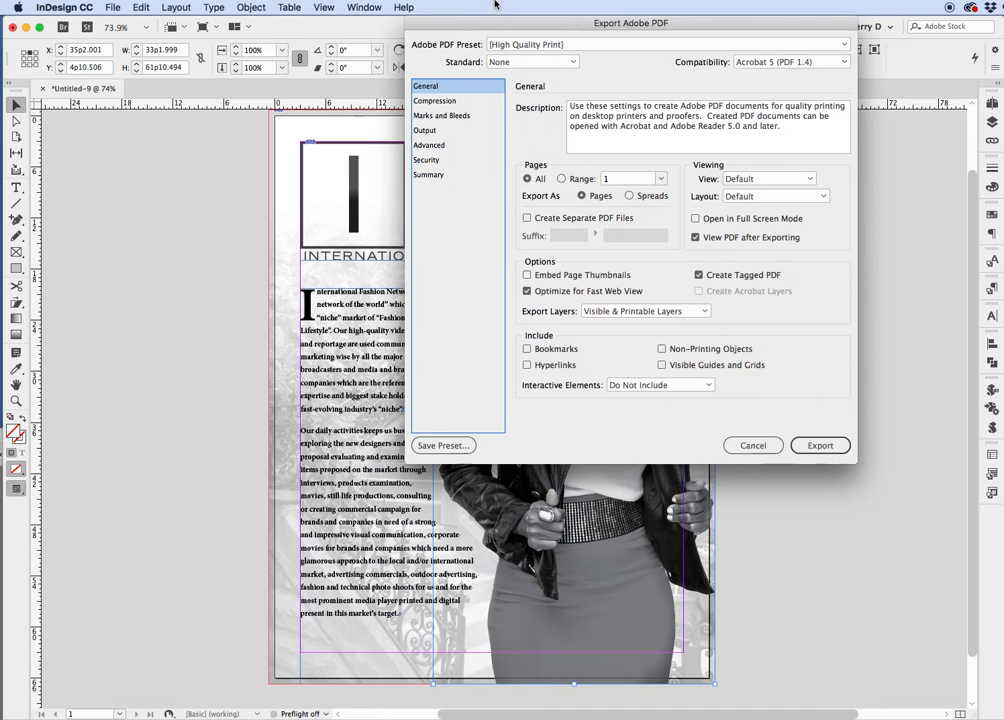
# Enable Crop Marks and Use Document Bleed Settings for the High Quality Print PDF and export it.
pyautogui.click(483, 119)
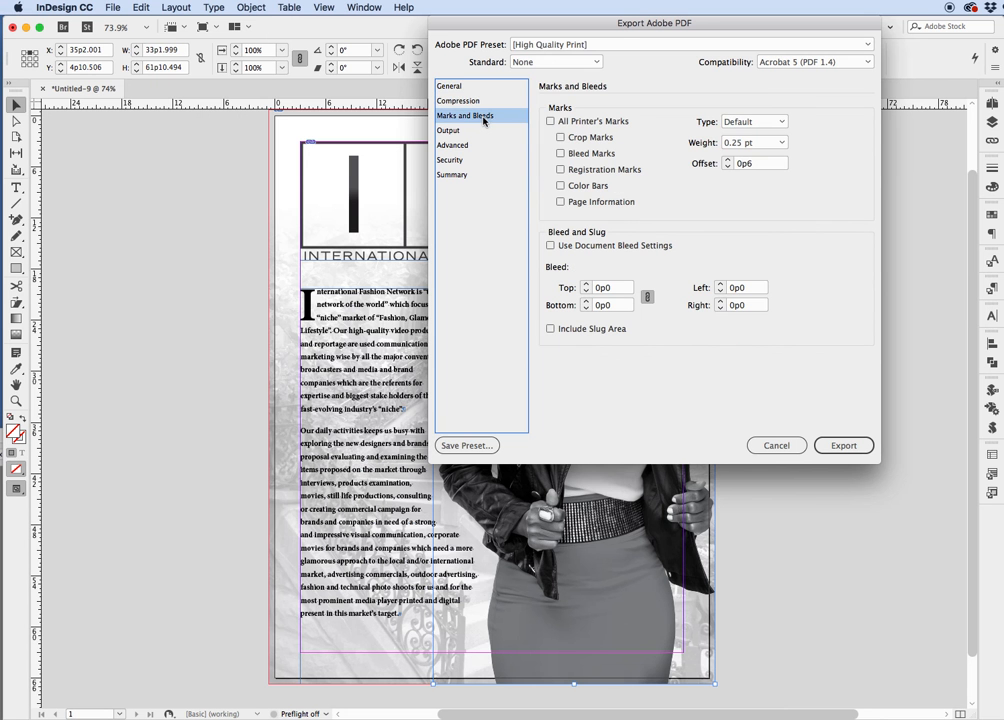
pyautogui.click(561, 138)
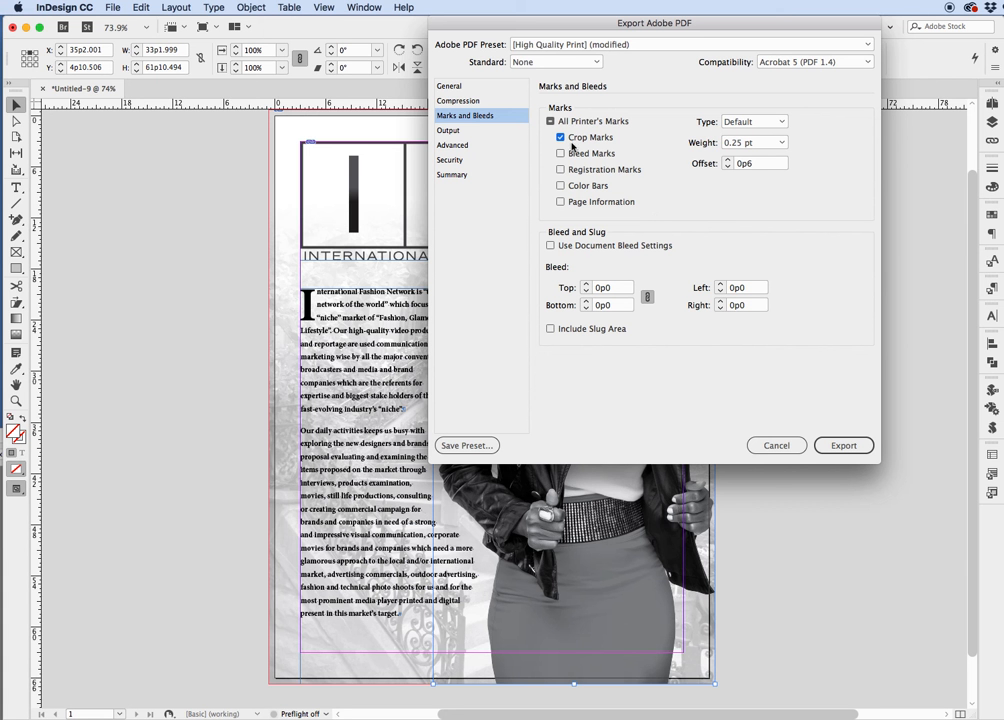
pyautogui.click(550, 246)
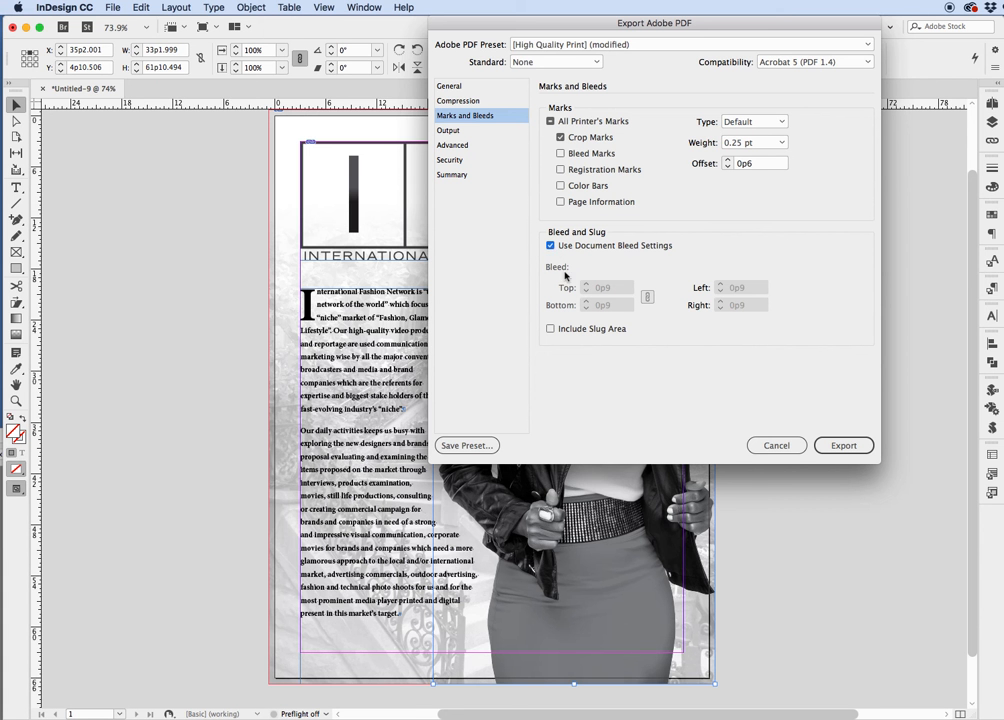
pyautogui.click(550, 246)
pyautogui.click(550, 246)
pyautogui.click(450, 87)
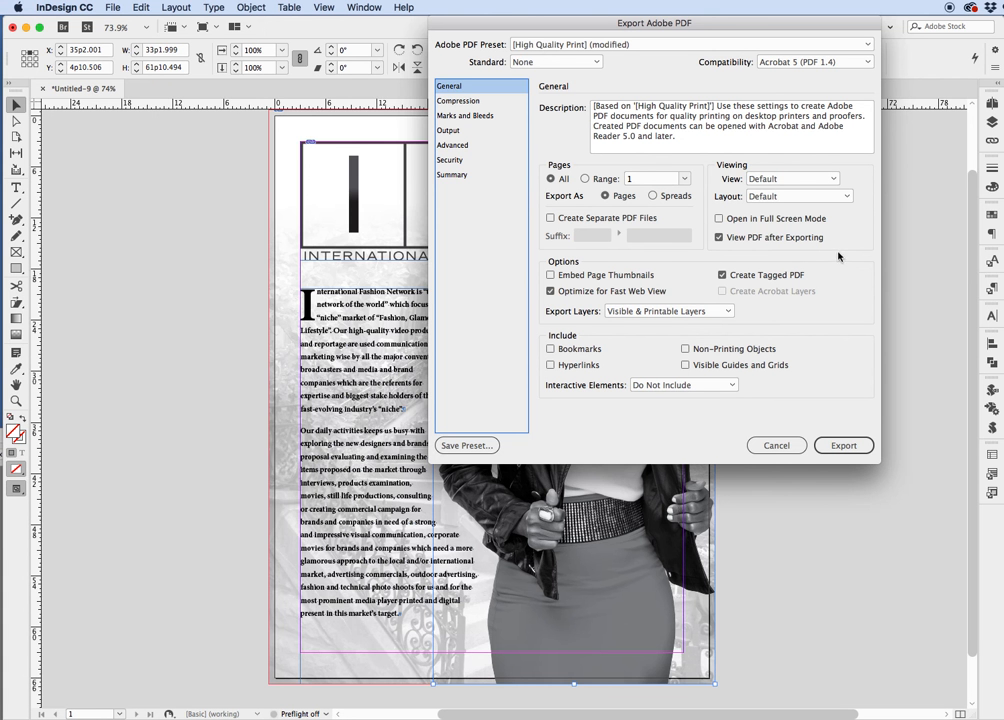
pyautogui.click(842, 446)
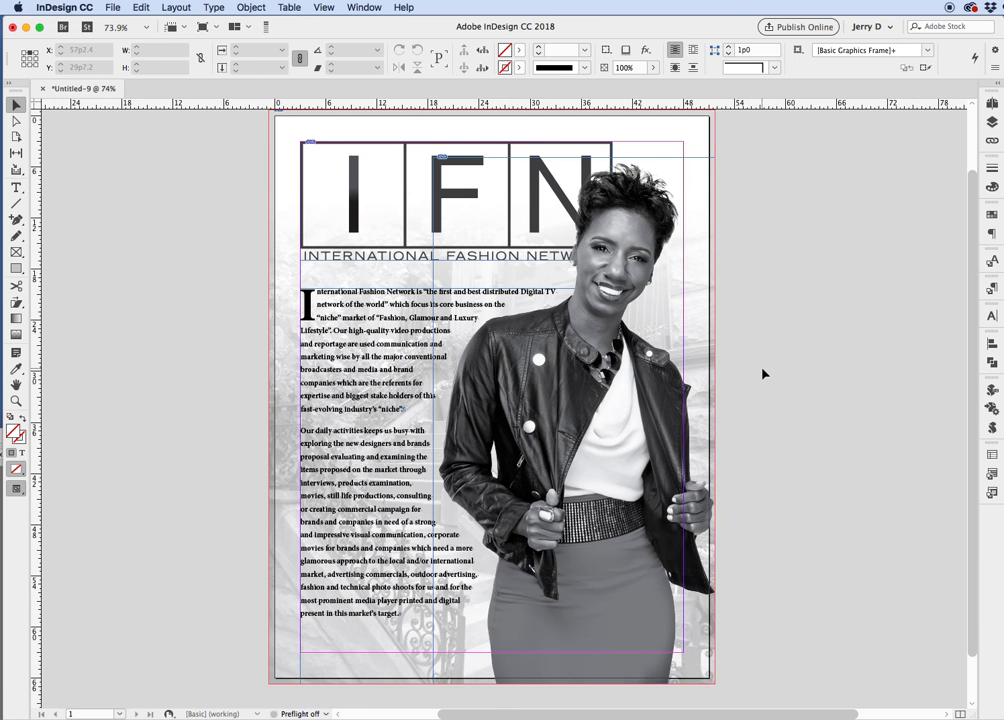
# Switch to Acrobat and examine the crop marks and bleed of EX10 sample.pdf, magnifying the page's lower-left corner.
pyautogui.press('super+Tab')
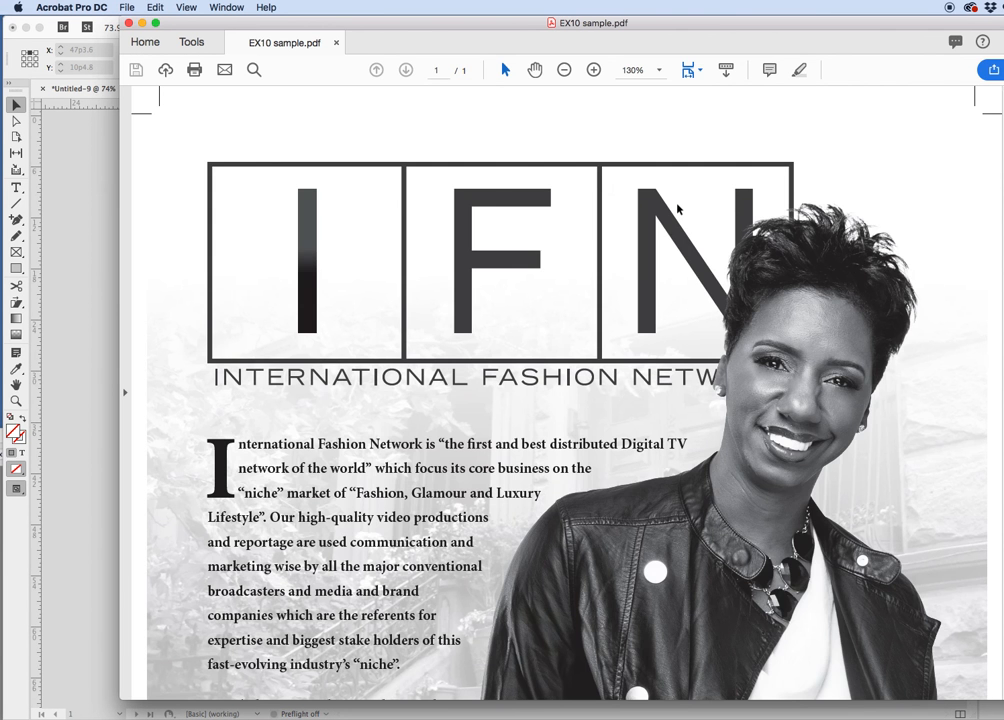
pyautogui.press('super+0')
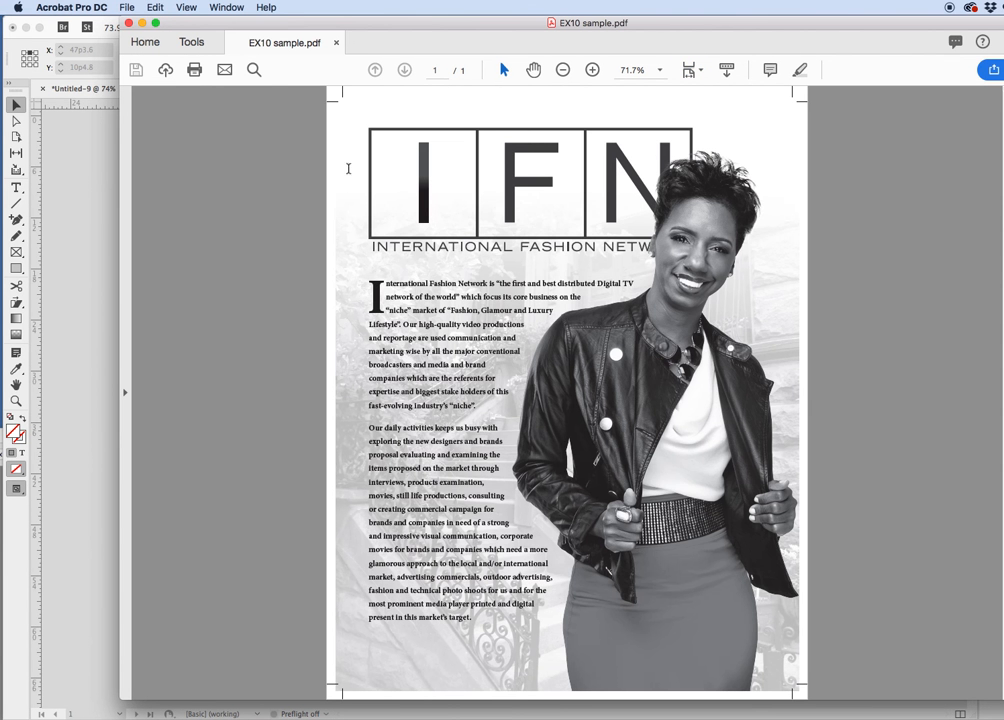
pyautogui.moveTo(305, 657)
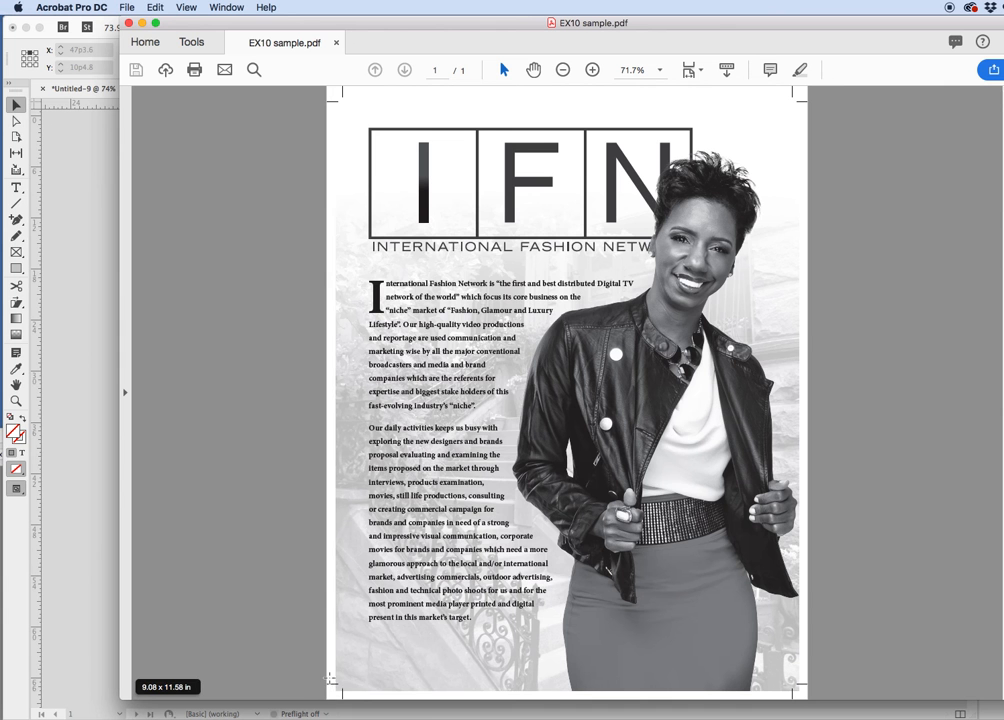
pyautogui.moveTo(329, 670); pyautogui.dragTo(374, 697)
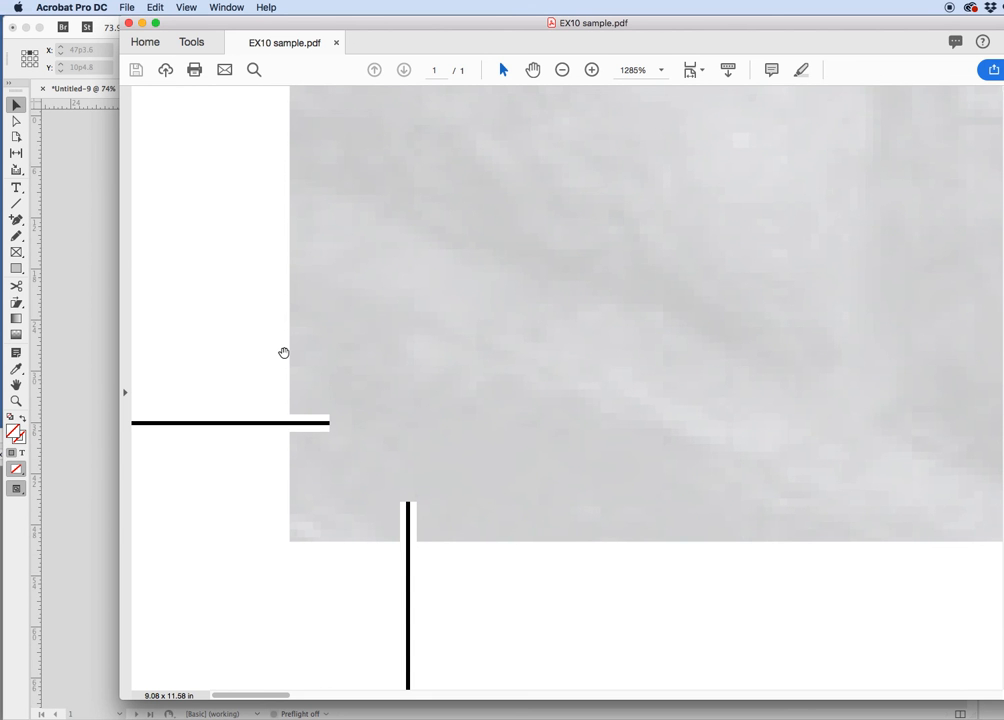
pyautogui.press('super+0')
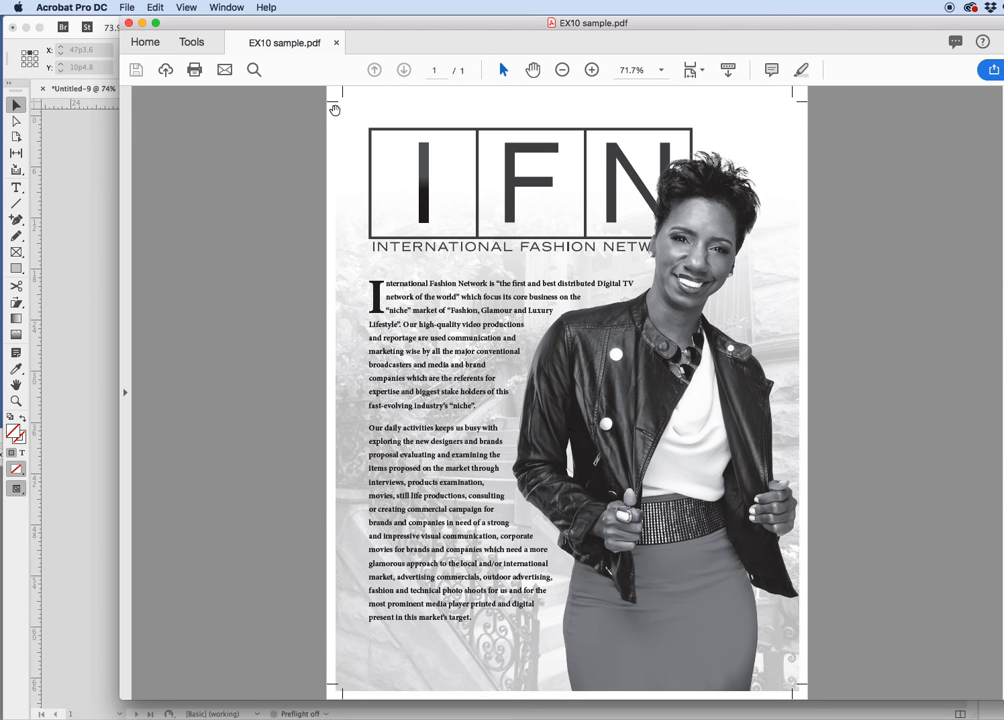
pyautogui.moveTo(329, 679)
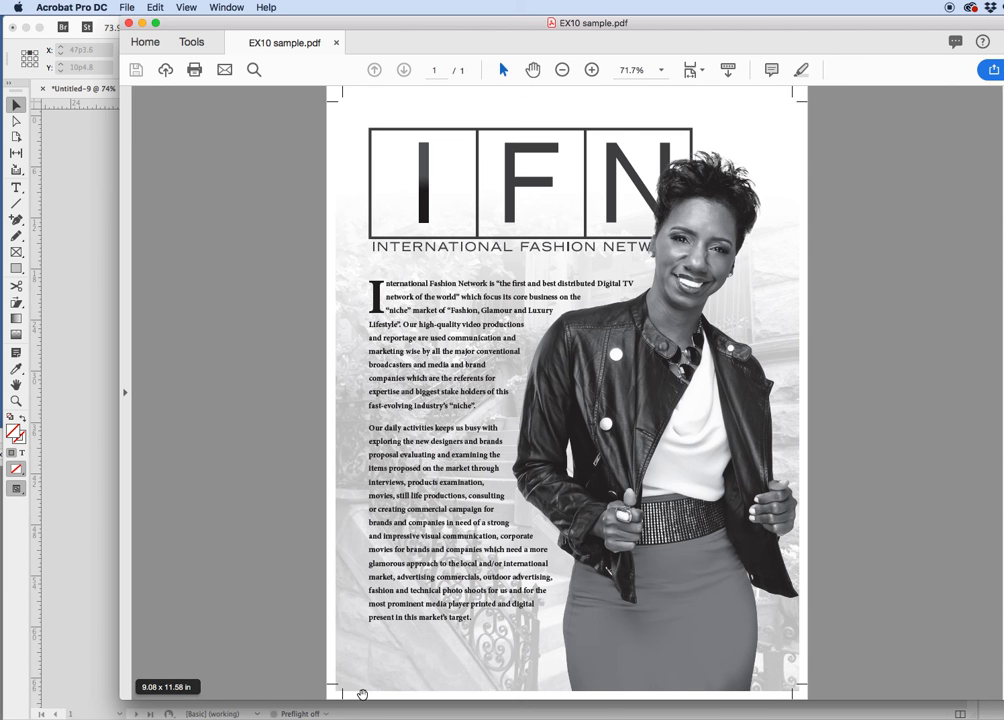
pyautogui.moveTo(334, 654)
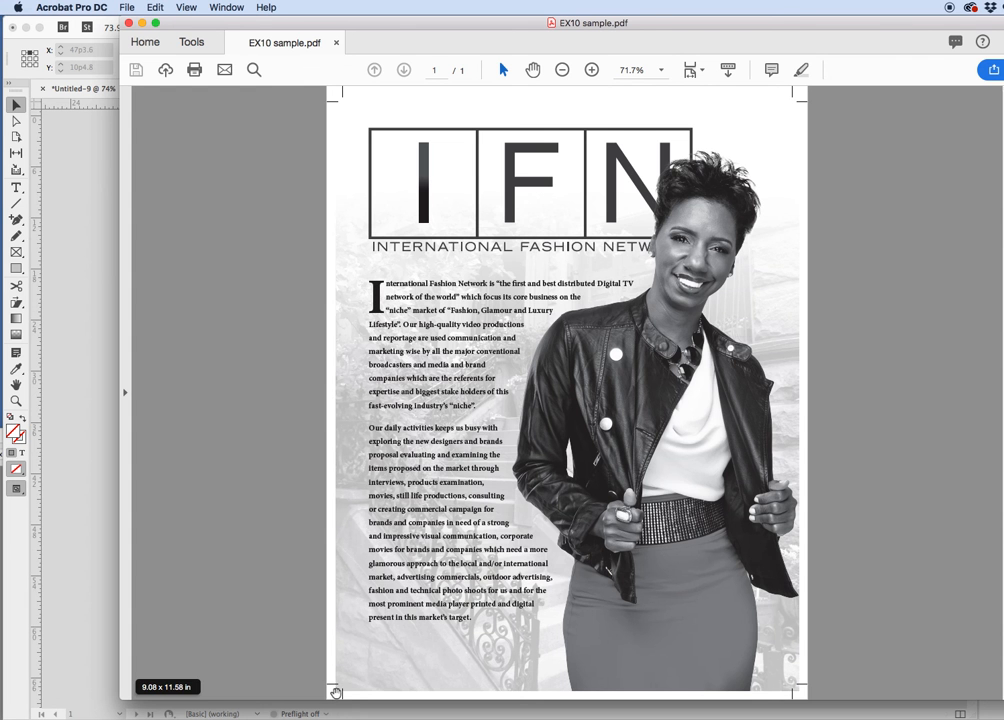